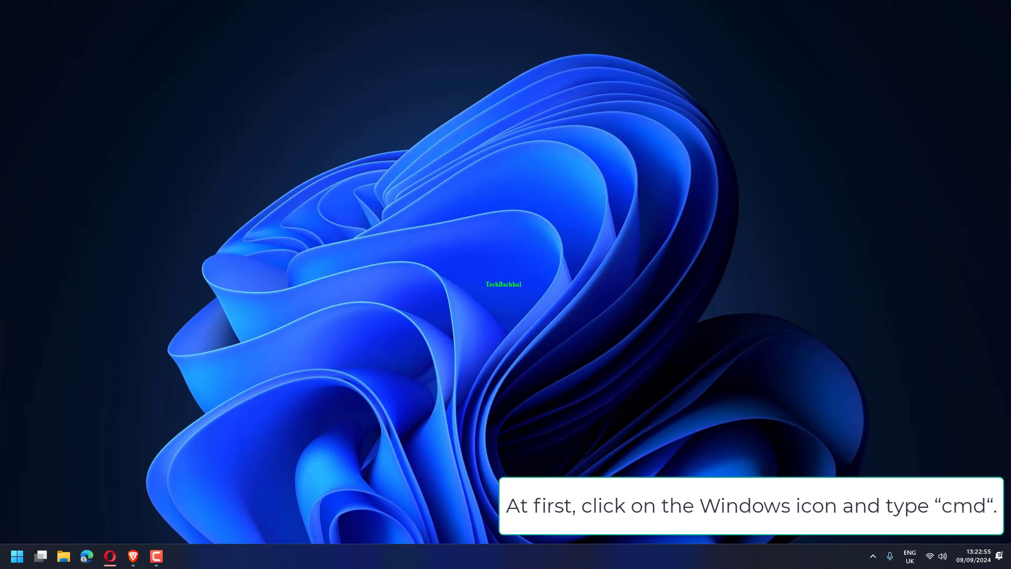
# - Launch Command Prompt as administrator from a Start menu search
pyautogui.click(9, 557)
pyautogui.write('command ')
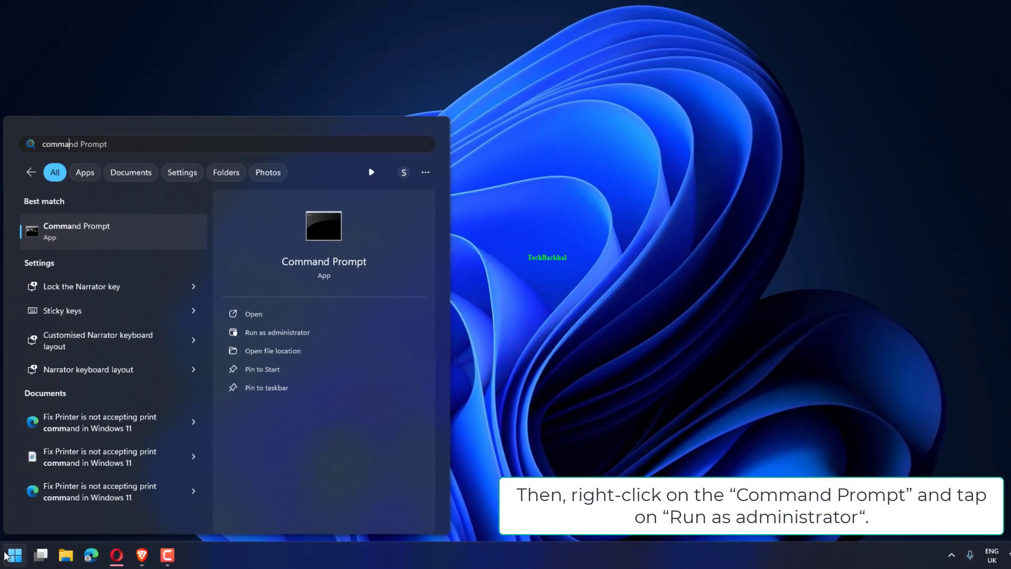
pyautogui.write('prompt')
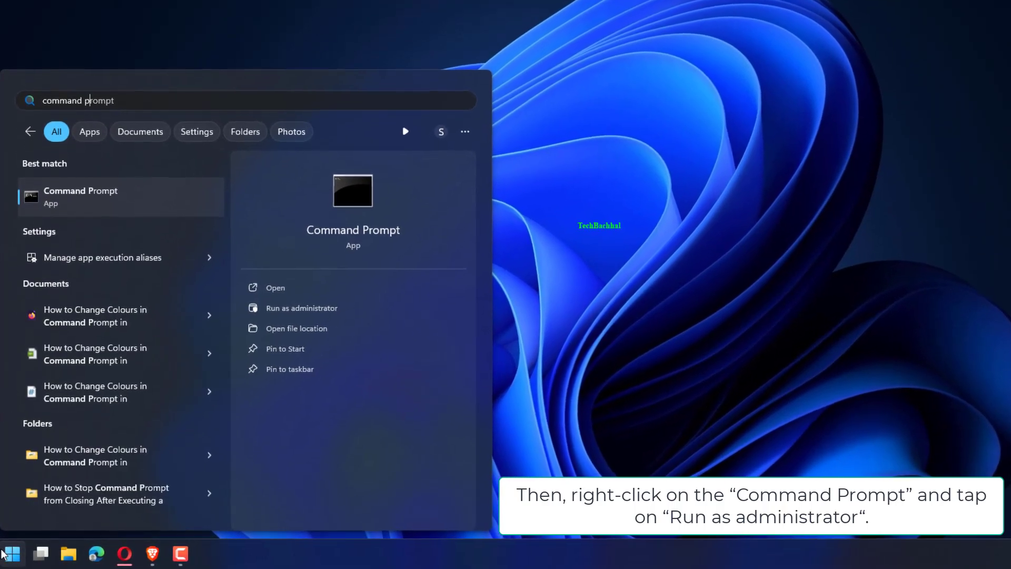
pyautogui.rightClick(88, 197)
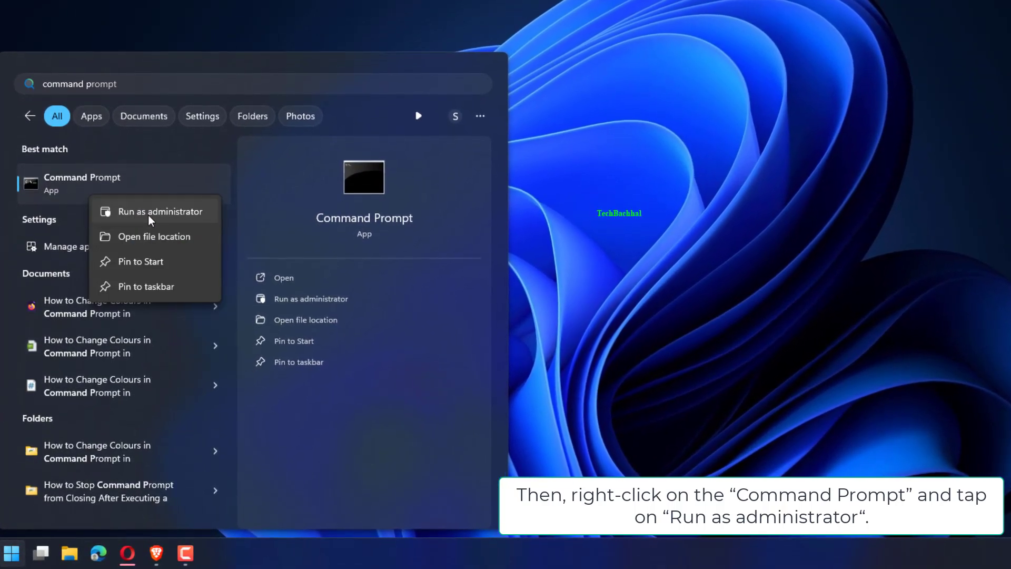
pyautogui.click(149, 212)
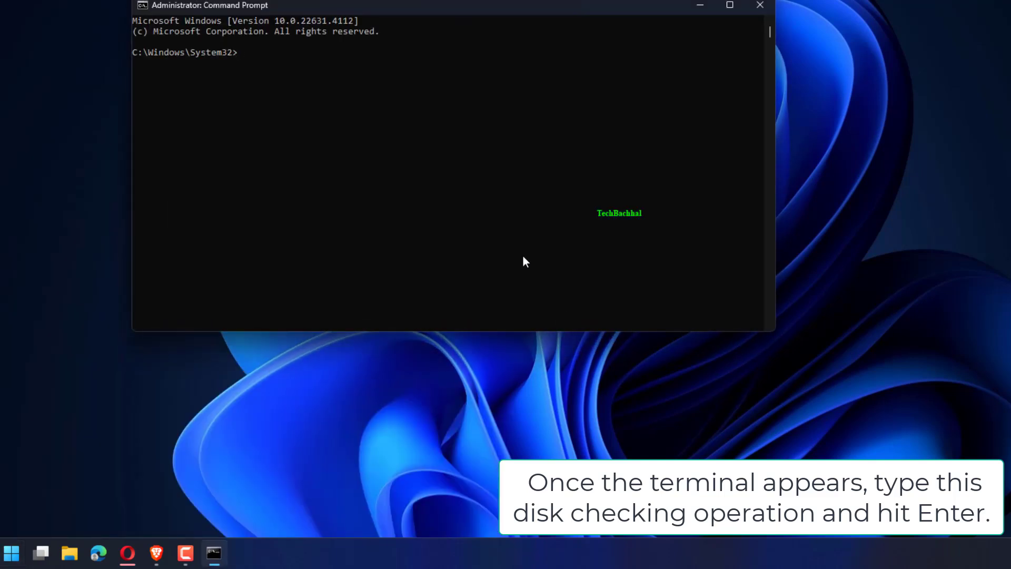
pyautogui.write('chkdsk C: /r /f')
# - Run chkdsk C: /r /f to schedule a repairing disk check on drive C
pyautogui.press('Return')
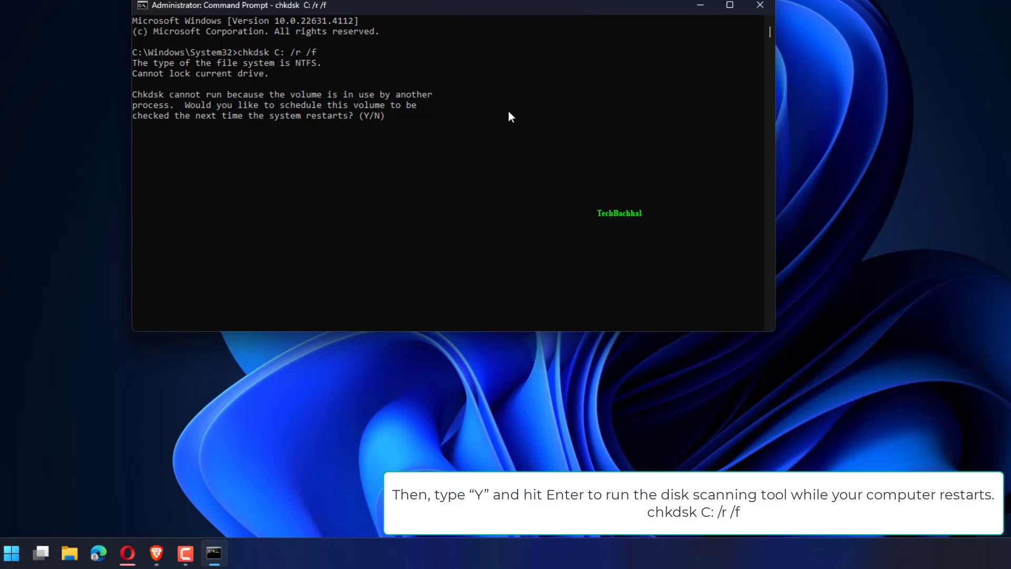
# - Close the console and restart the computer from the Start menu power options
pyautogui.click(758, 5)
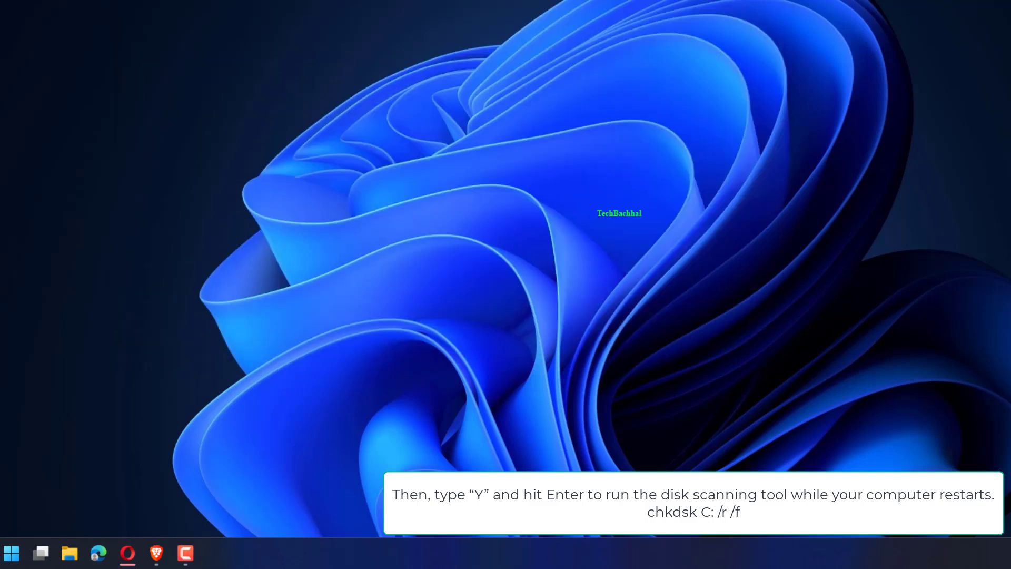
pyautogui.click(18, 556)
pyautogui.click(373, 509)
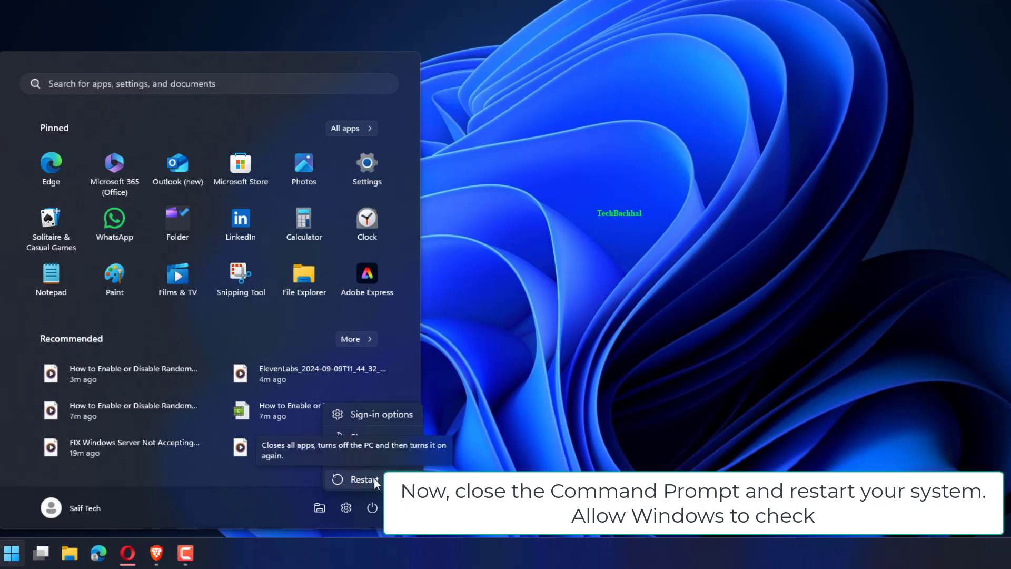
pyautogui.click(374, 478)
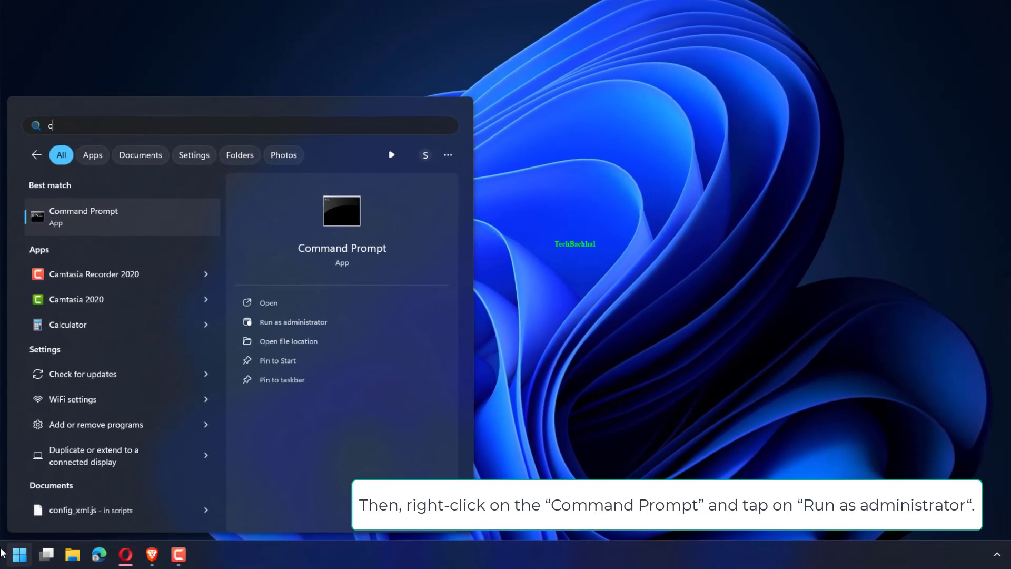
pyautogui.write('md')
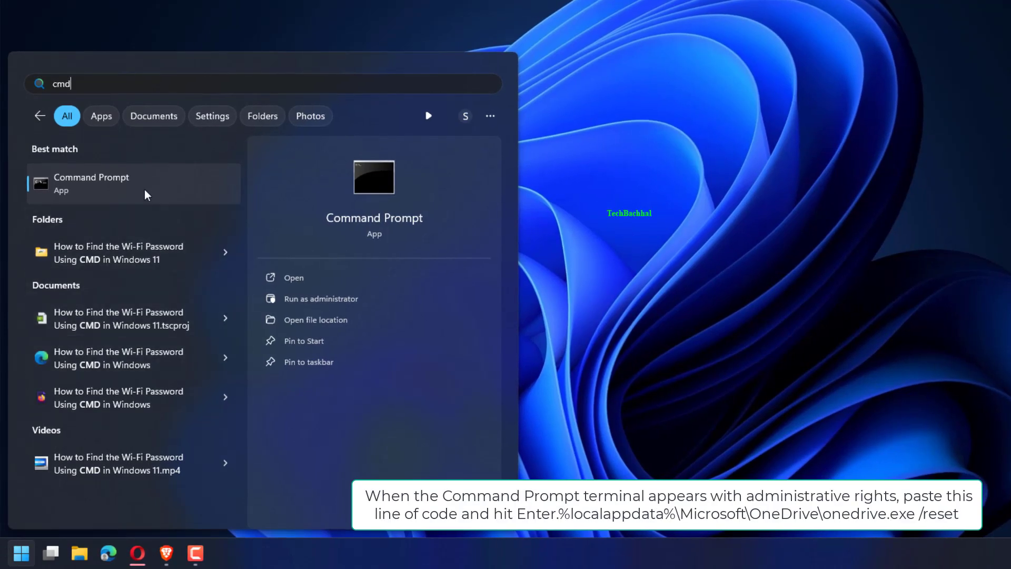
# - Launch Command Prompt as administrator from the Start search for 'cmd'
pyautogui.rightClick(146, 182)
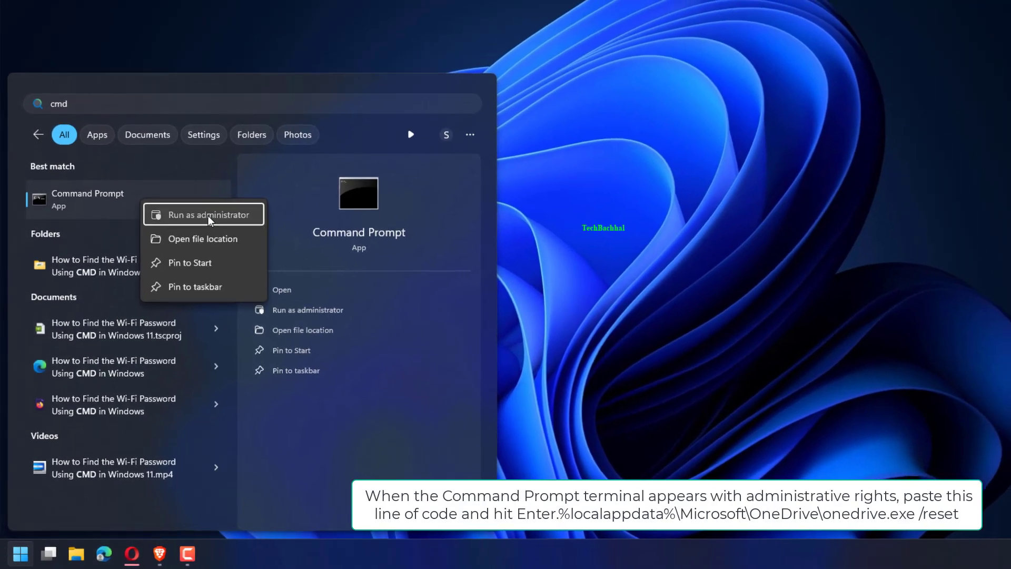
pyautogui.click(208, 216)
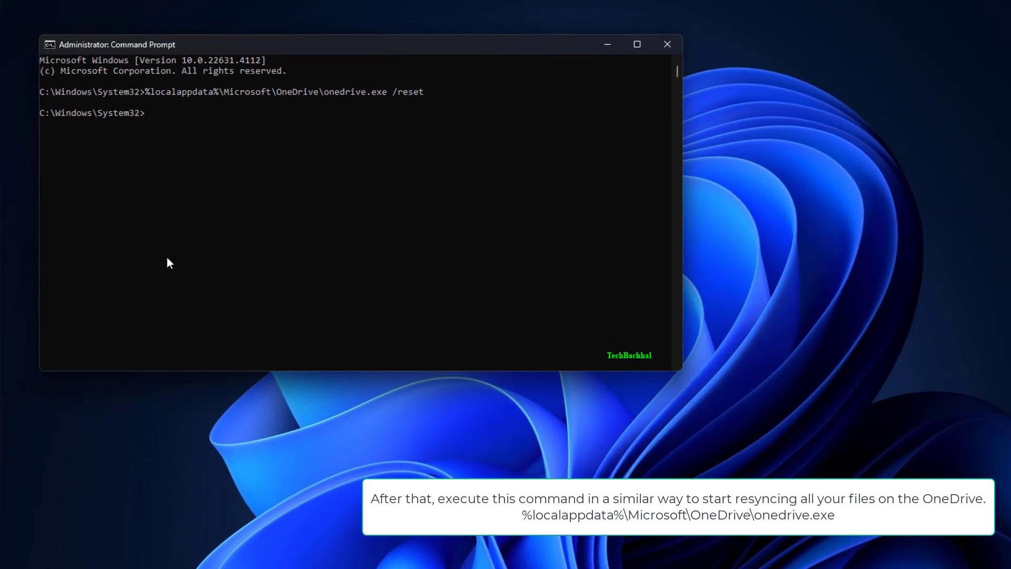
pyautogui.write('%localappdata%\\Microsoft\\OneDrive\\onedrive.exe')
# - Run %localappdata%\Microsoft\OneDrive\onedrive.exe /reset to reset OneDrive
pyautogui.press('Return')
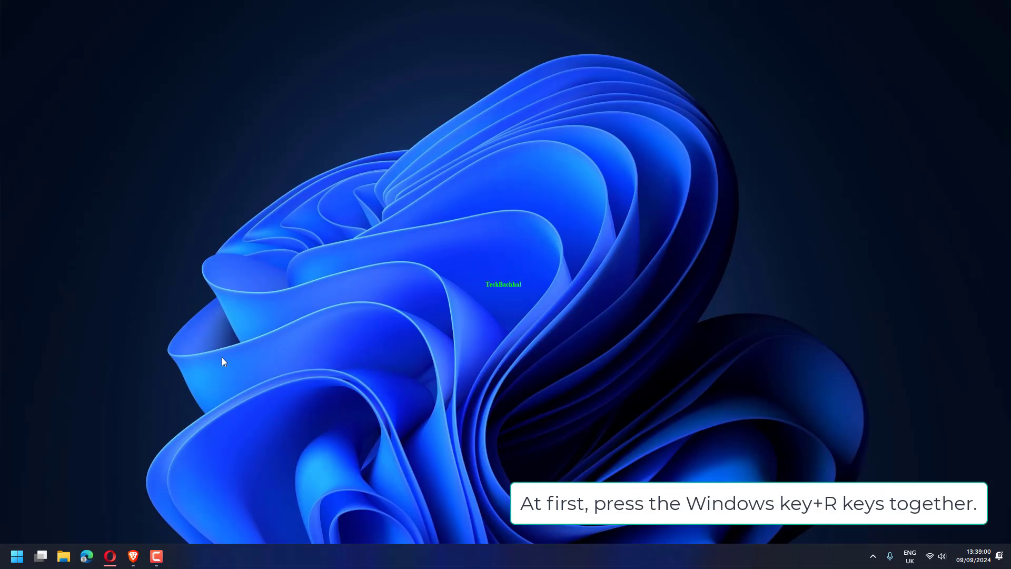
# - Open an elevated Command Prompt by running 'cmd' from the Win+R dialog
pyautogui.press('super+r')
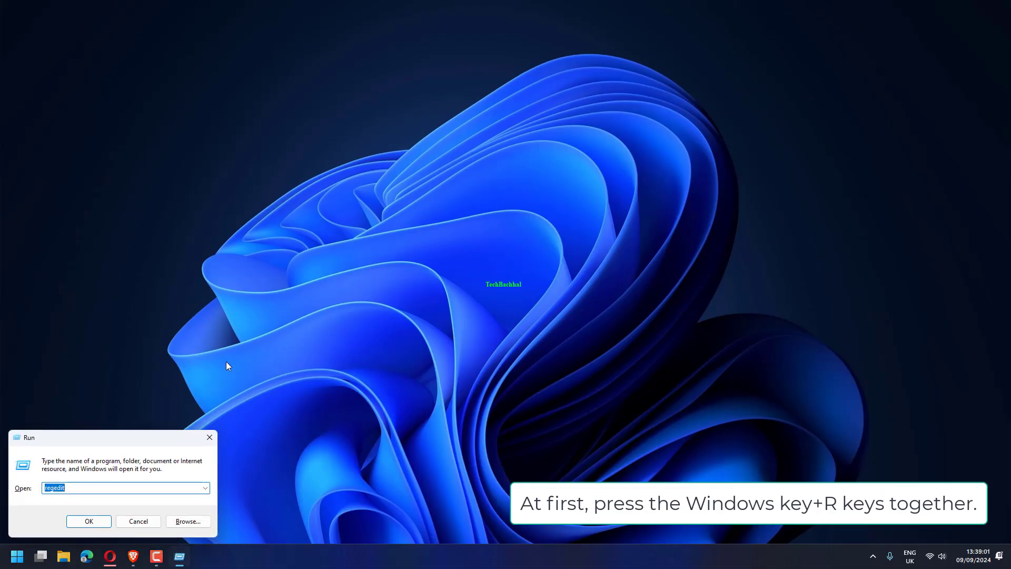
pyautogui.write('cm')
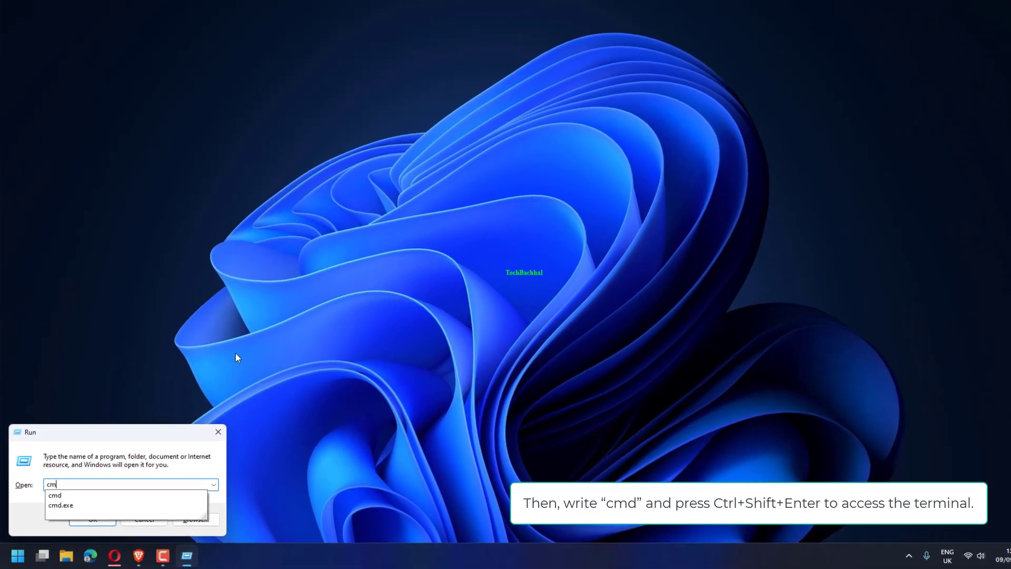
pyautogui.write('d')
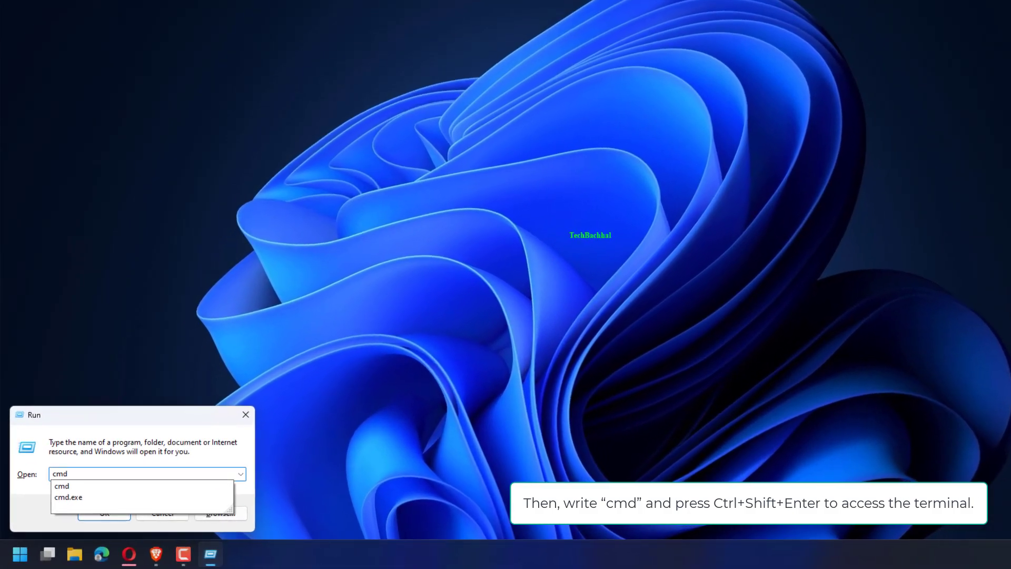
pyautogui.hotkey('ctrl', 'shift', 'Return')
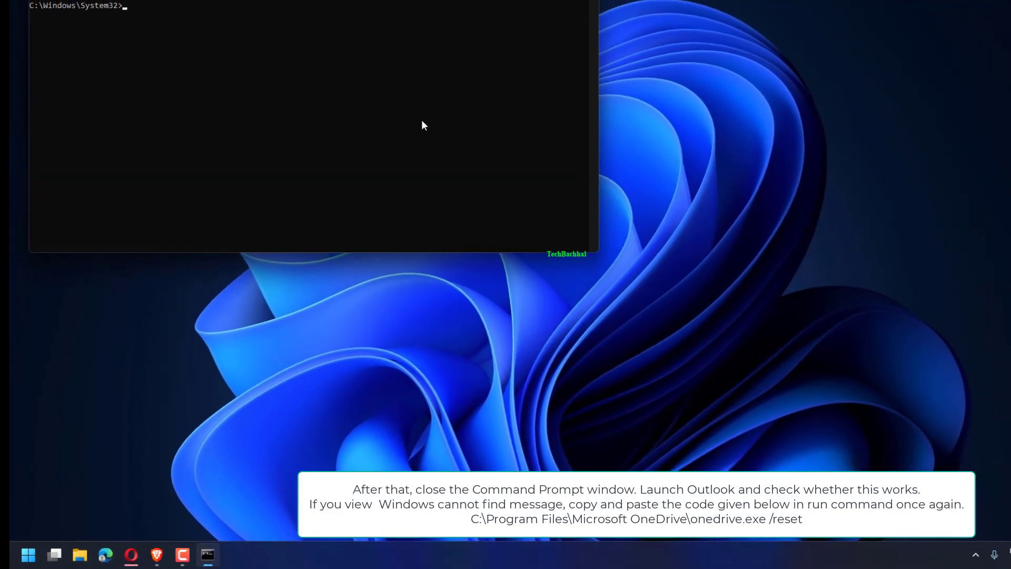
pyautogui.write('C:\\Program Files (x86)\\Microsoft OneDrive\\onedrive.exe /reset')
# - Run onedrive.exe /reset from the Program Files (x86) and Program Files paths
pyautogui.press('Return')
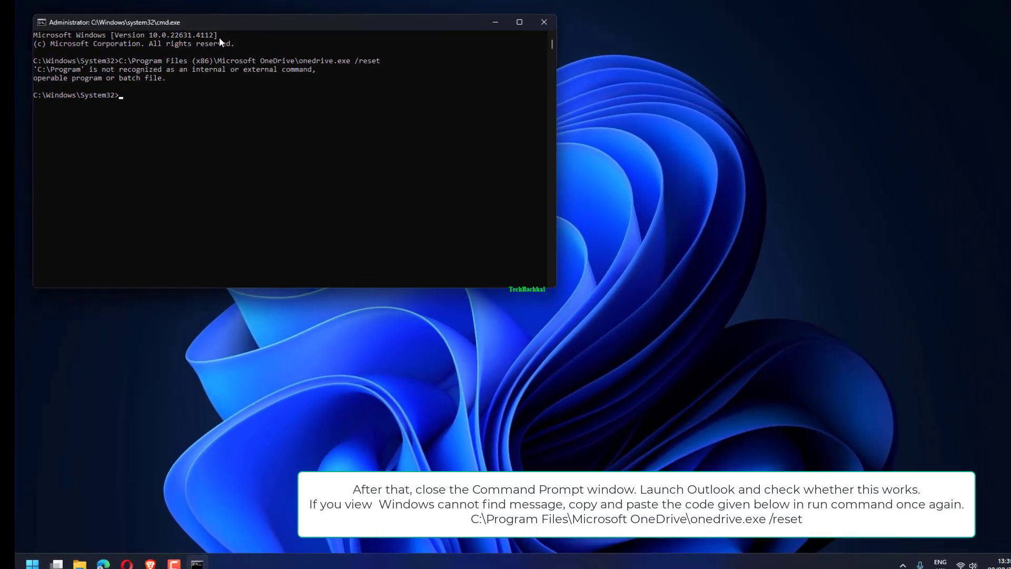
pyautogui.write('C:\\Program Files\\Microsoft OneDrive\\onedrive.exe /reset')
pyautogui.press('Return')
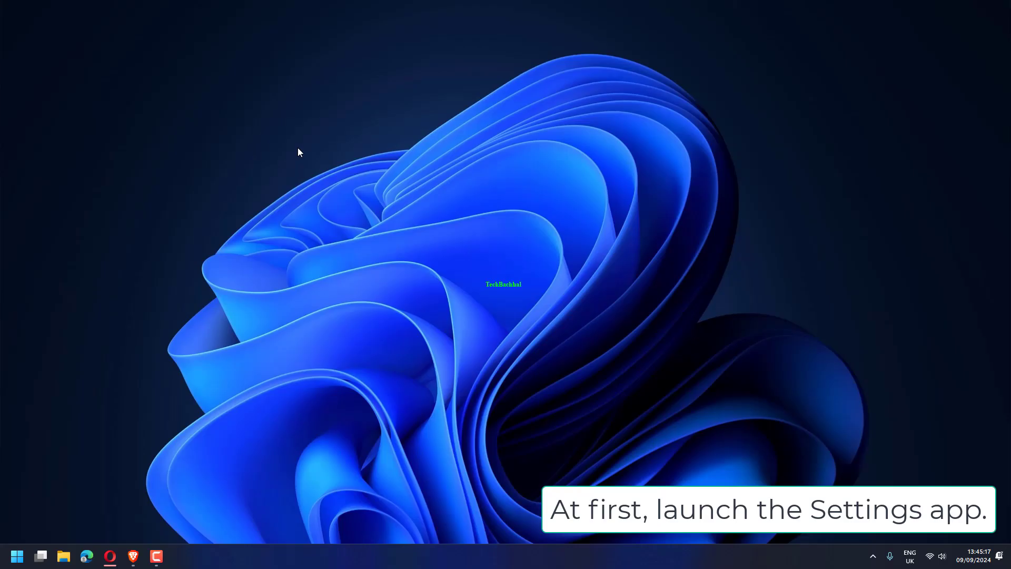
# - Reach the Installed apps list under Apps in Settings
pyautogui.press('super+i')
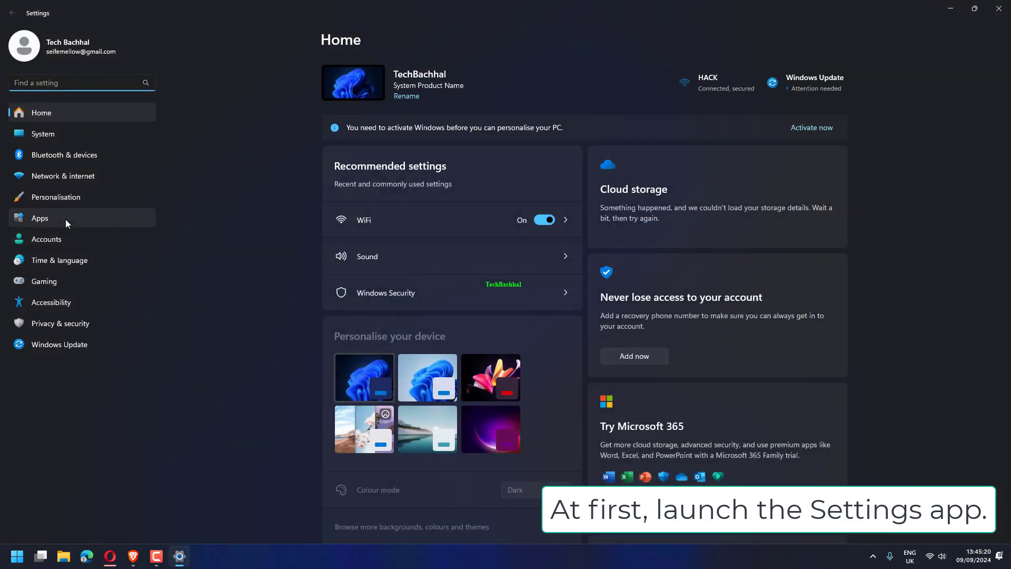
pyautogui.click(68, 219)
pyautogui.click(407, 90)
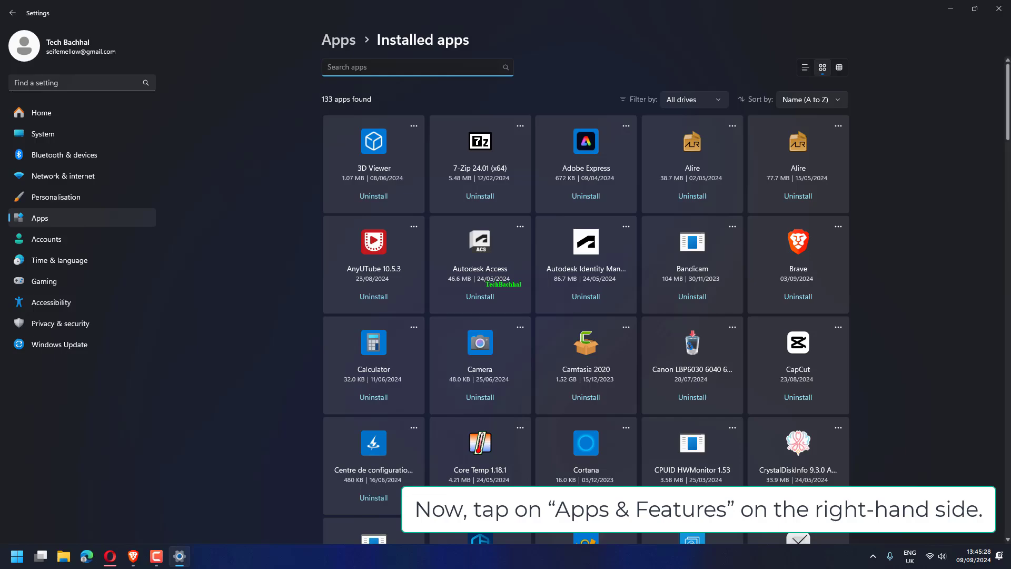
pyautogui.scroll(-10, 586, 300)
pyautogui.scroll(-10, 585, 299)
pyautogui.scroll(-5, 585, 300)
pyautogui.scroll(3, 586, 299)
pyautogui.scroll(15, 852, 178)
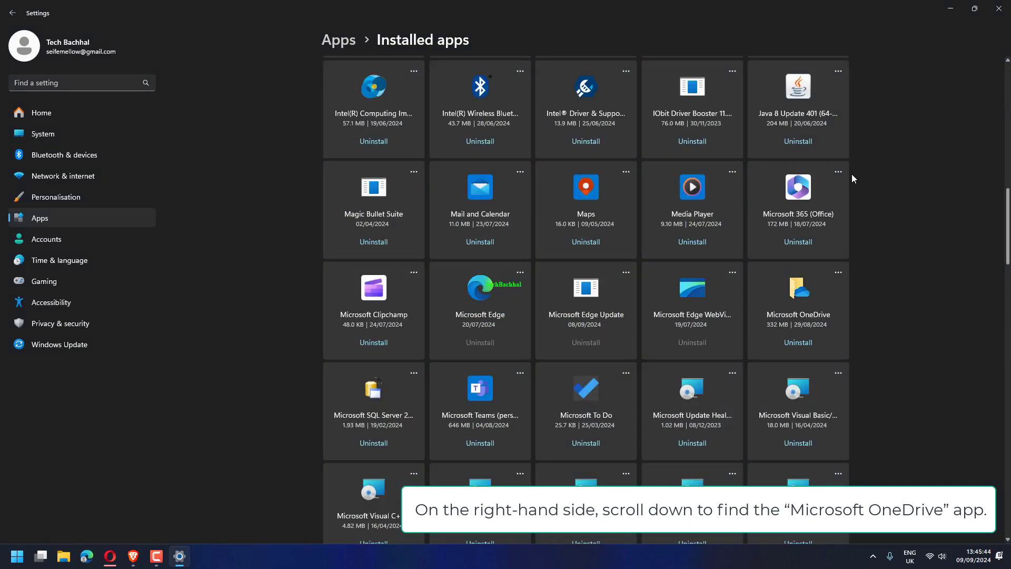
# - Request the uninstall of Microsoft OneDrive from its options menu
pyautogui.click(836, 274)
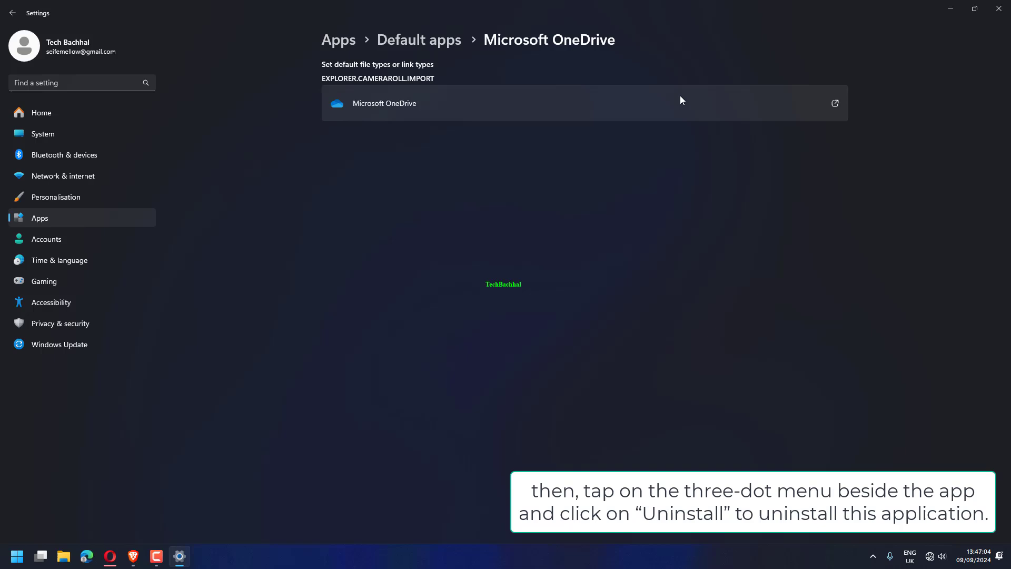
pyautogui.click(681, 100)
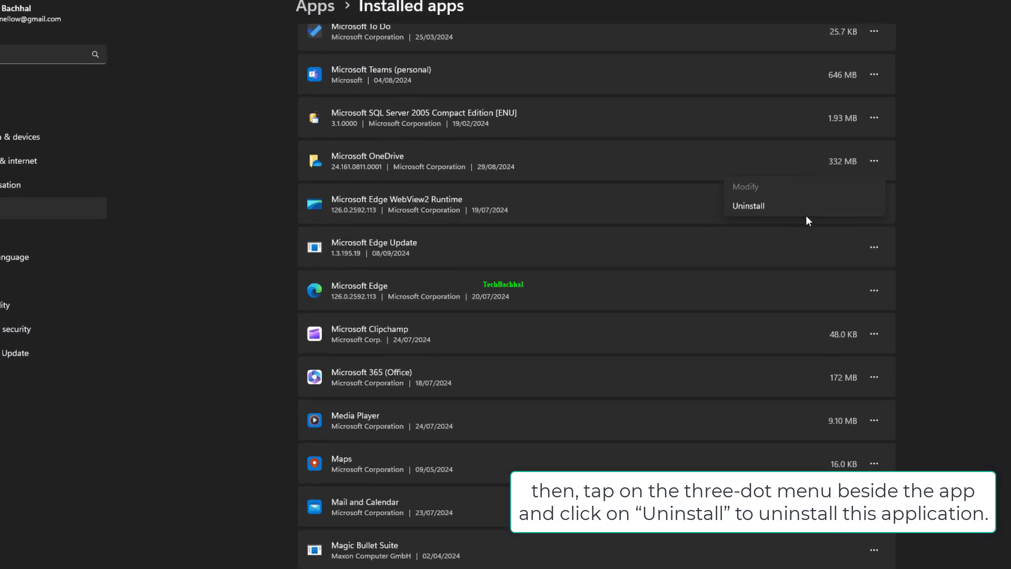
pyautogui.click(778, 213)
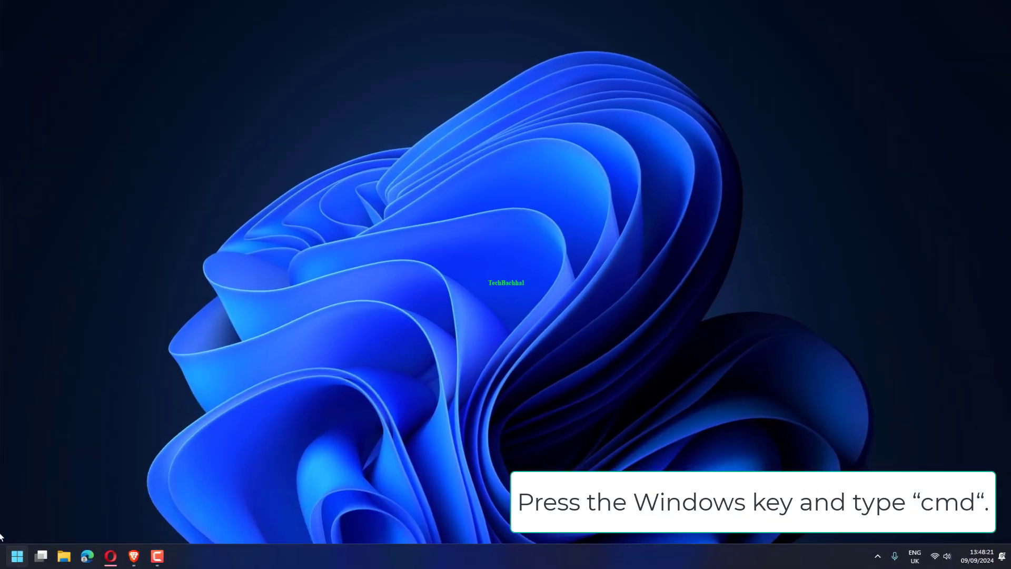
# - Launch Command Prompt as administrator from the Start search for 'cmd'
pyautogui.press('super')
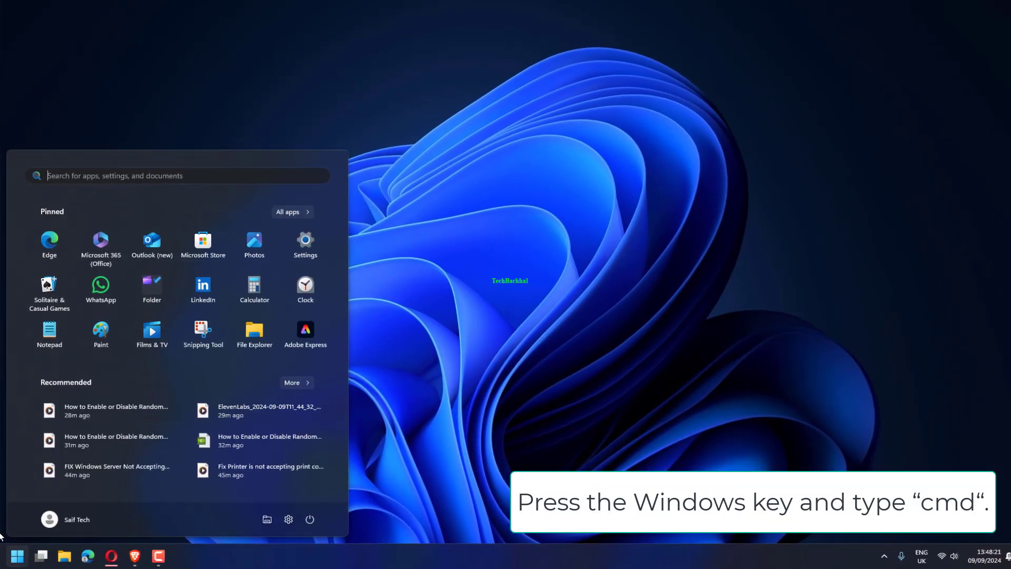
pyautogui.write('cmd')
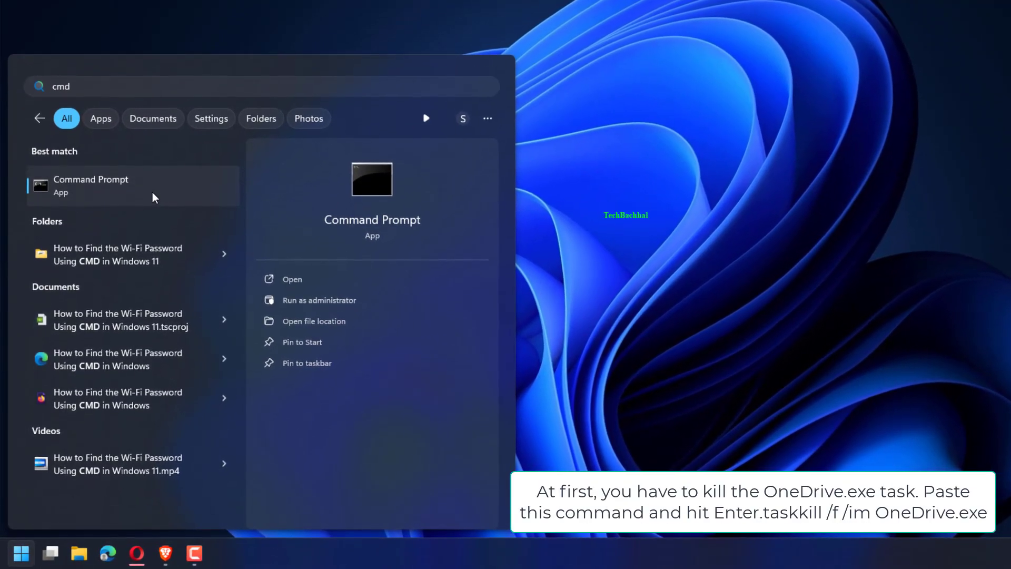
pyautogui.rightClick(153, 195)
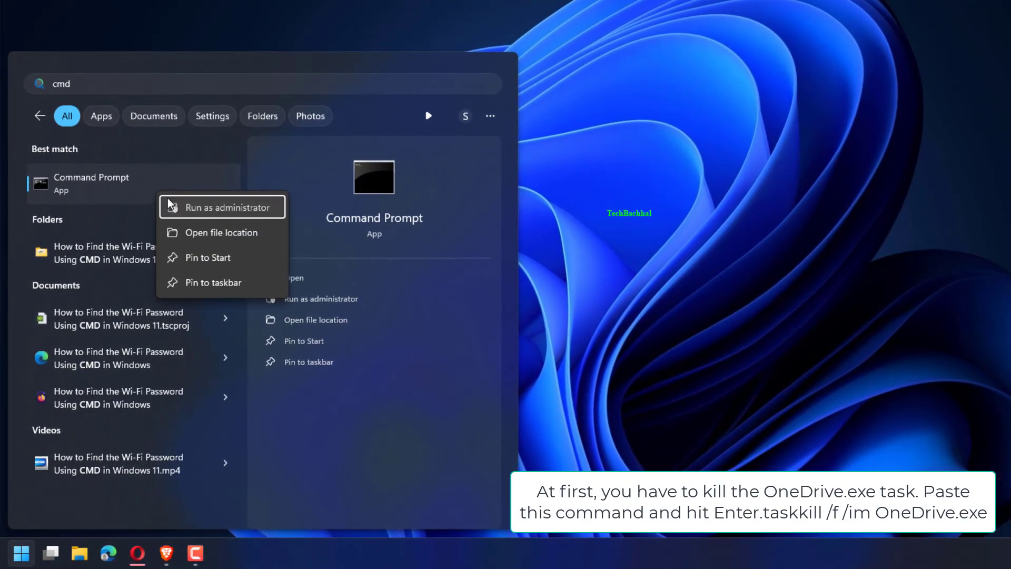
pyautogui.click(169, 199)
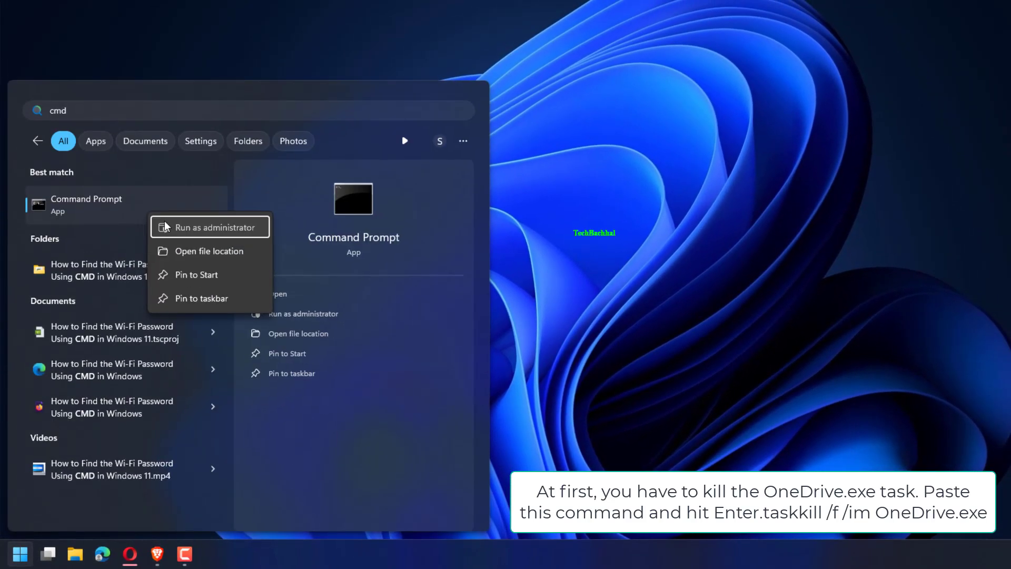
pyautogui.click(164, 218)
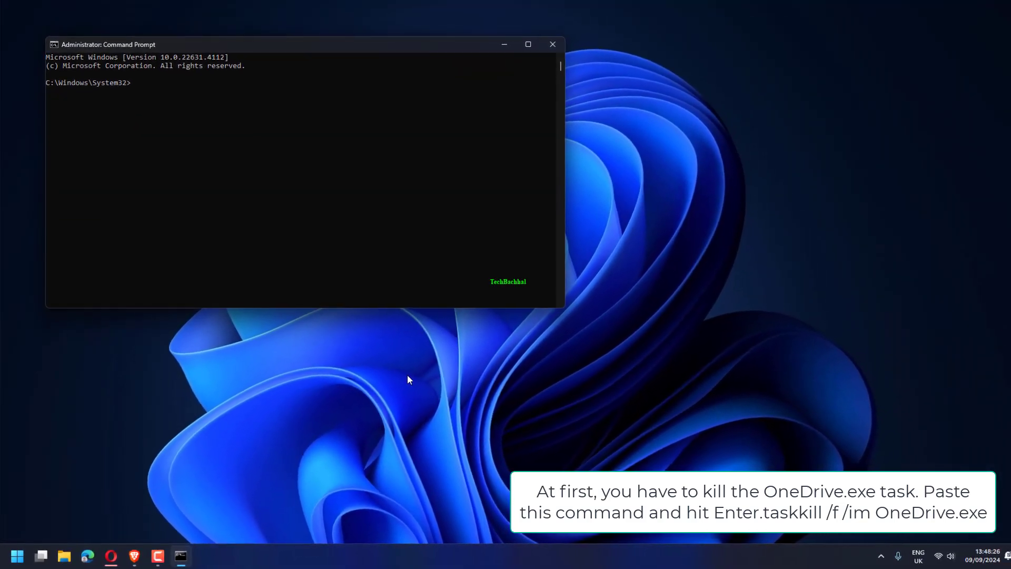
pyautogui.write('taskkill /f /im OneDrive.exe')
# - Kill OneDrive.exe with taskkill, then run SysWOW64\OneDriveSetup.exe /uninstall
pyautogui.press('Return')
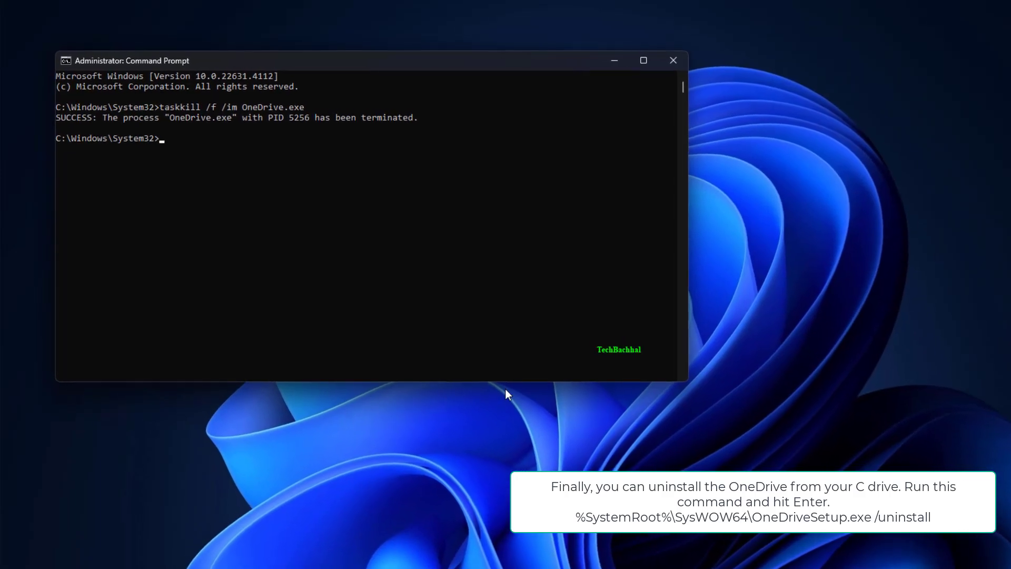
pyautogui.write('%SystemRoot%\\SysWOW64\\OneDriveSetup.exe /uninstall')
pyautogui.press('Return')
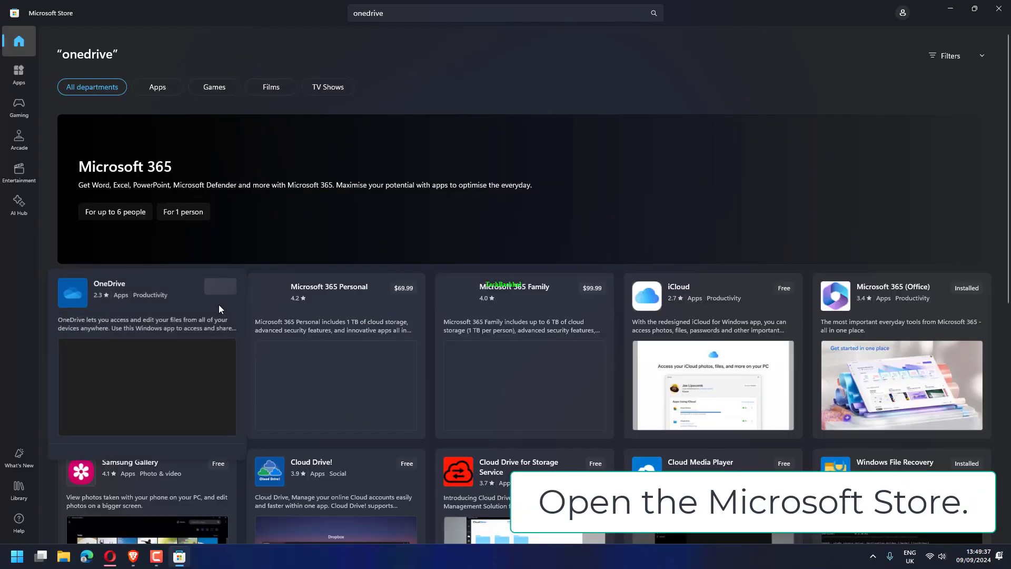
# - Get OneDrive from its Store product page and continue through the account sign-in prompt
pyautogui.click(219, 304)
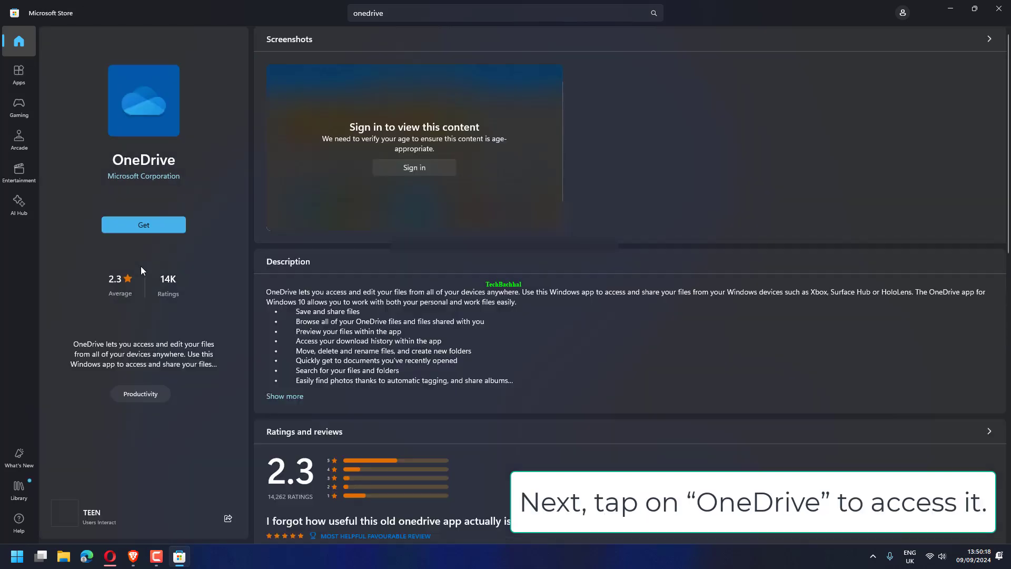
pyautogui.click(135, 225)
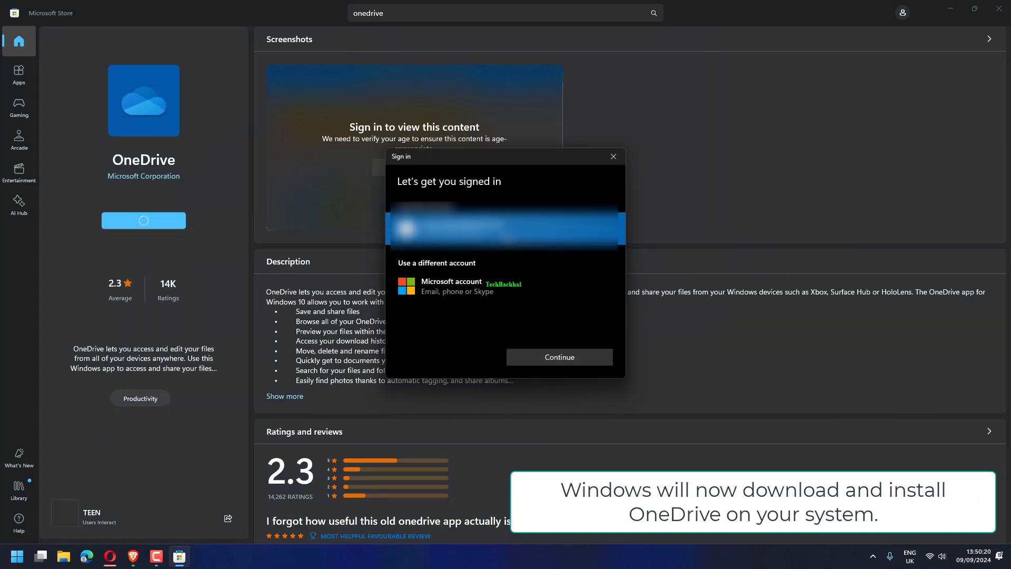
pyautogui.click(548, 361)
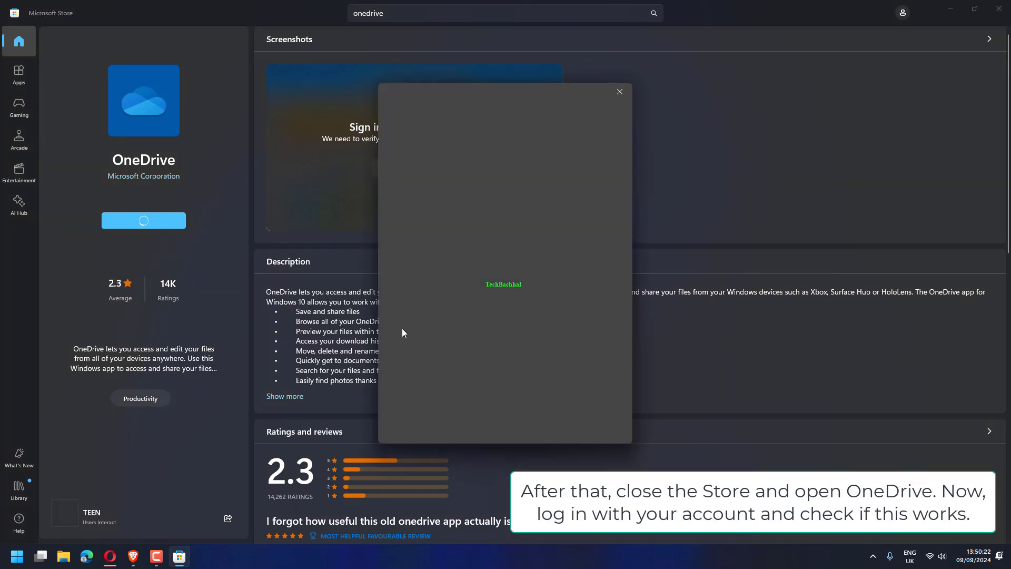